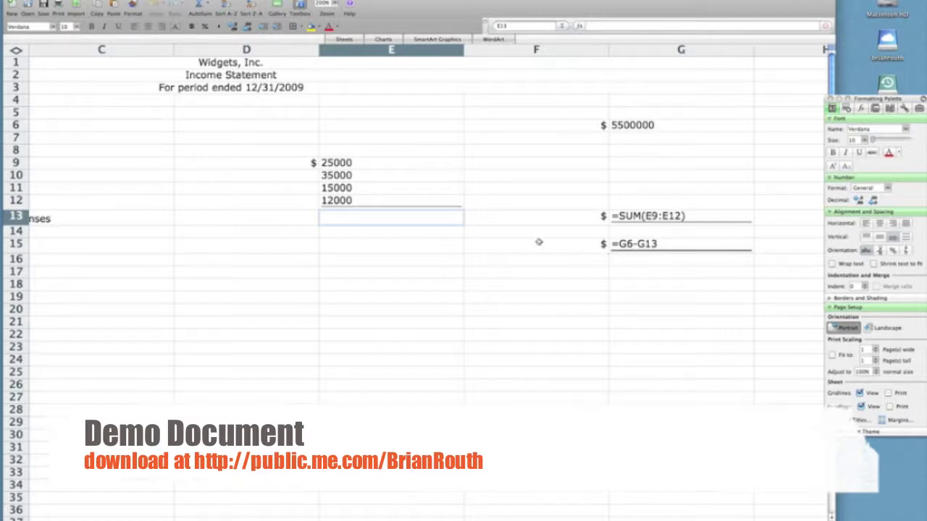
Step: Set the income statement to print in landscape orientation, scaled to fit 1 page wide by 1 page tall
left_click(64, 0)
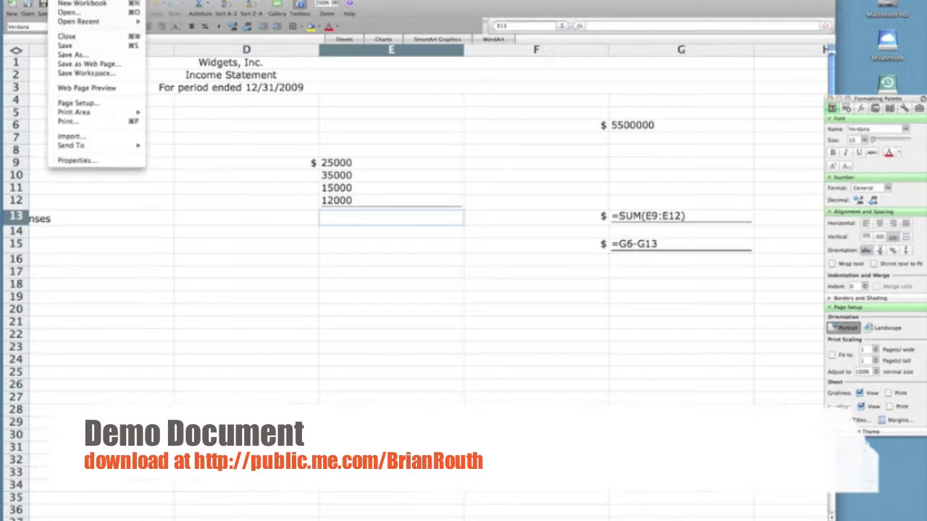
left_click(71, 121)
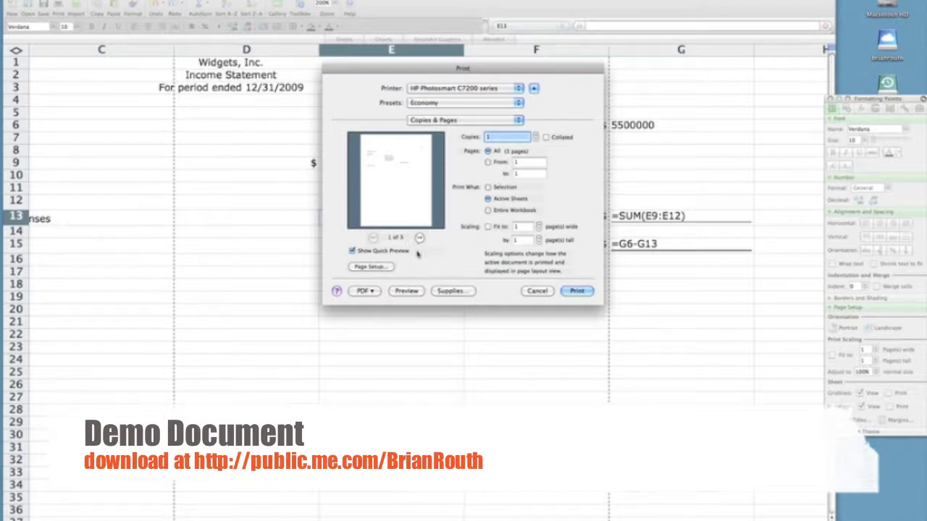
left_click(369, 267)
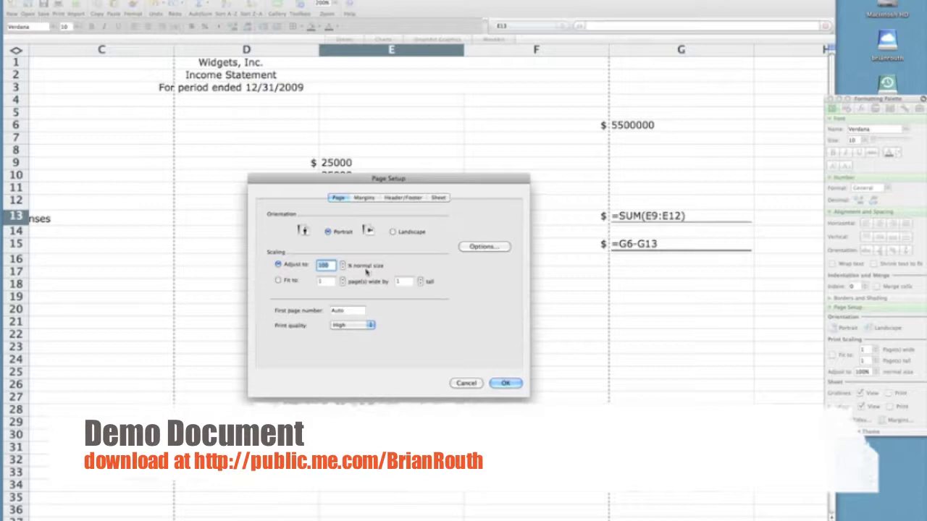
left_click(279, 283)
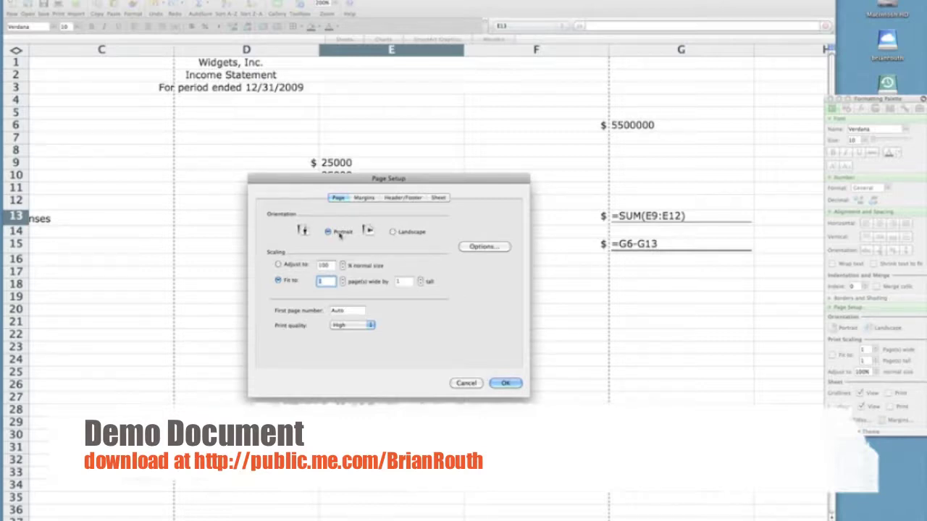
left_click(393, 232)
left_click(507, 383)
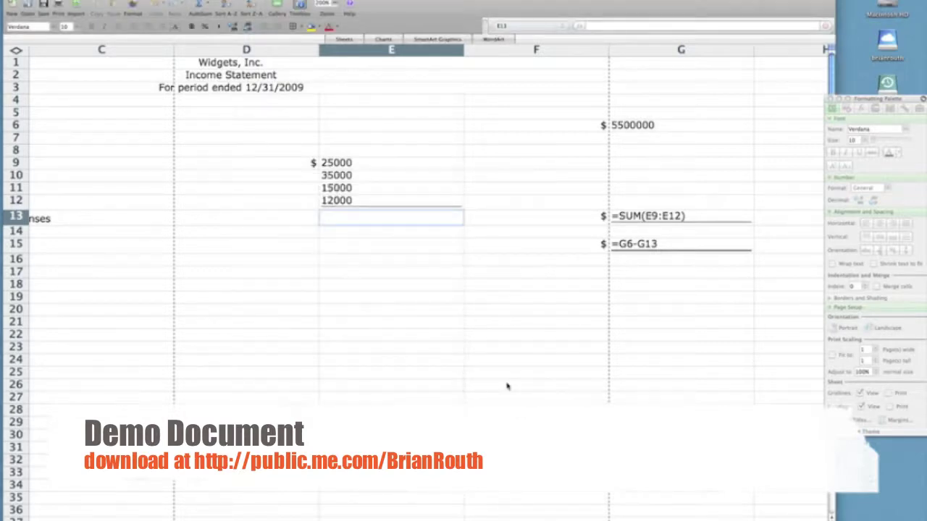
Step: Preview the printout of the formula version, enlarge it to inspect the formulas, and close the preview
key("super+p")
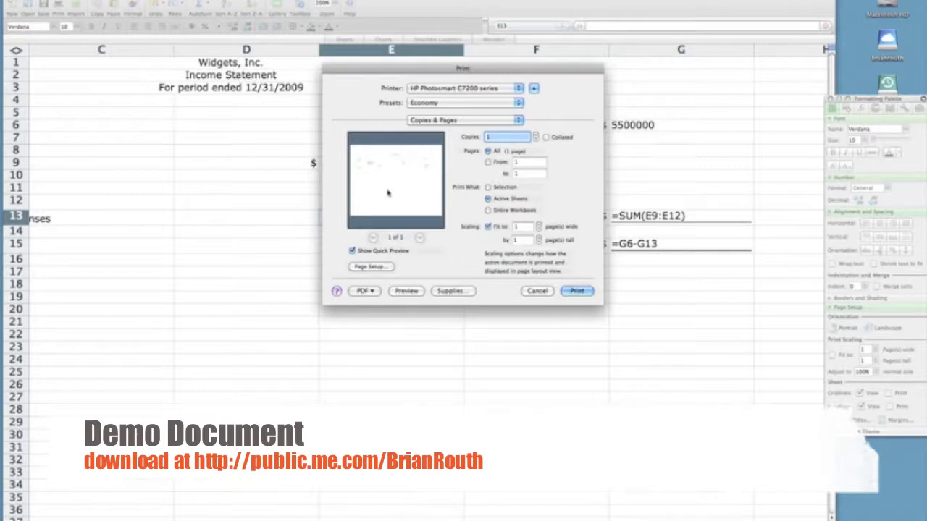
left_click(407, 292)
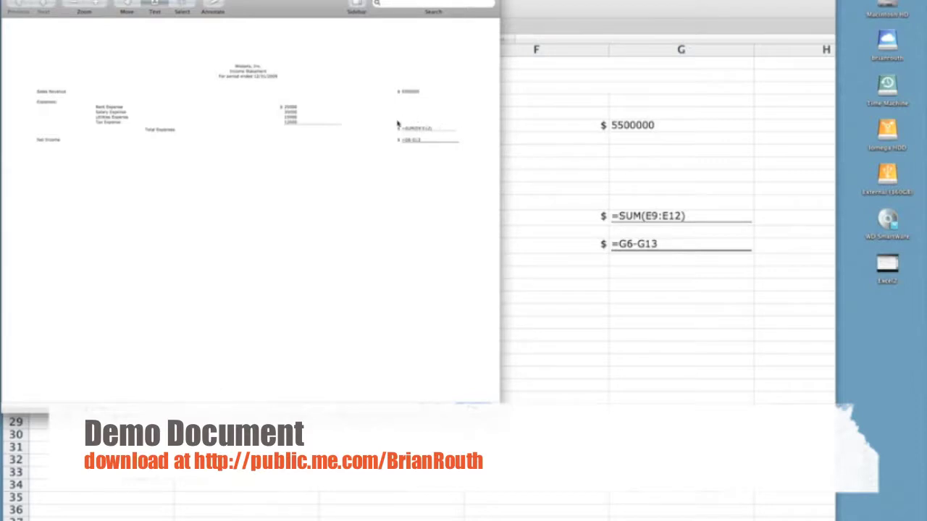
left_click(93, 5)
scroll(233, 143, "right", 3)
scroll(235, 143, "up", 3)
scroll(236, 143, "right", 2)
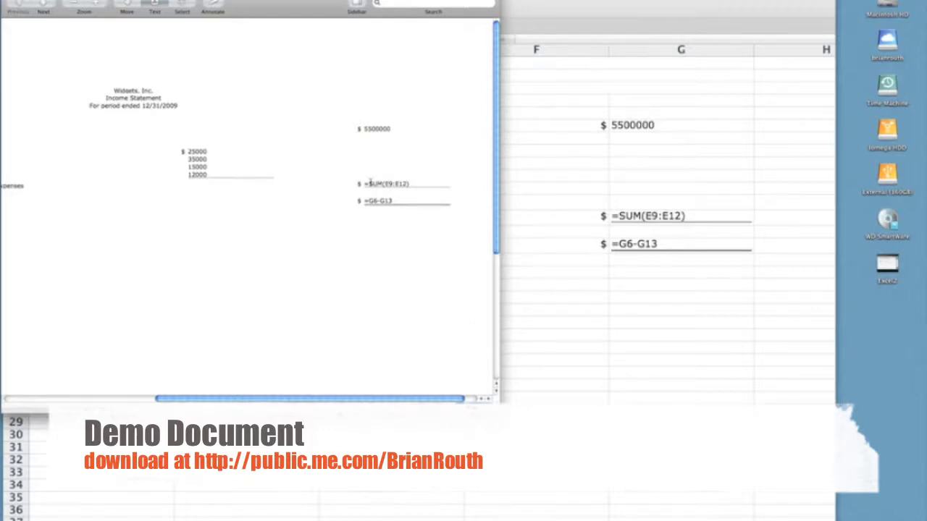
key("super+q")
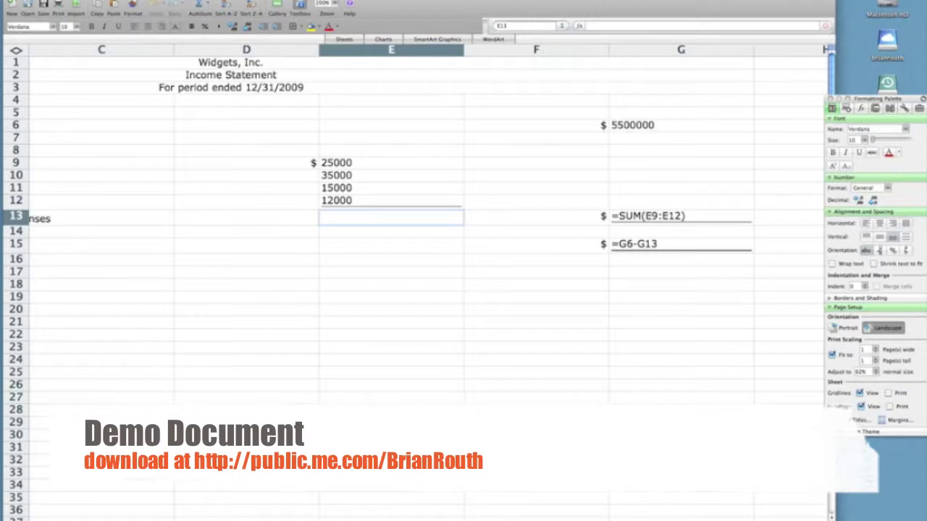
Step: Turn off the display of formulas in the view preferences so the sheet shows calculated values
left_click(40, 0)
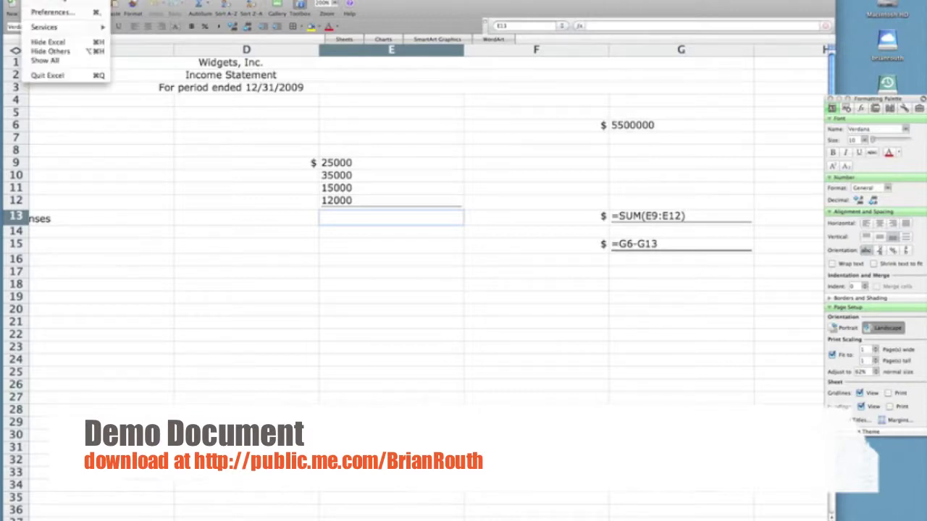
left_click(44, 13)
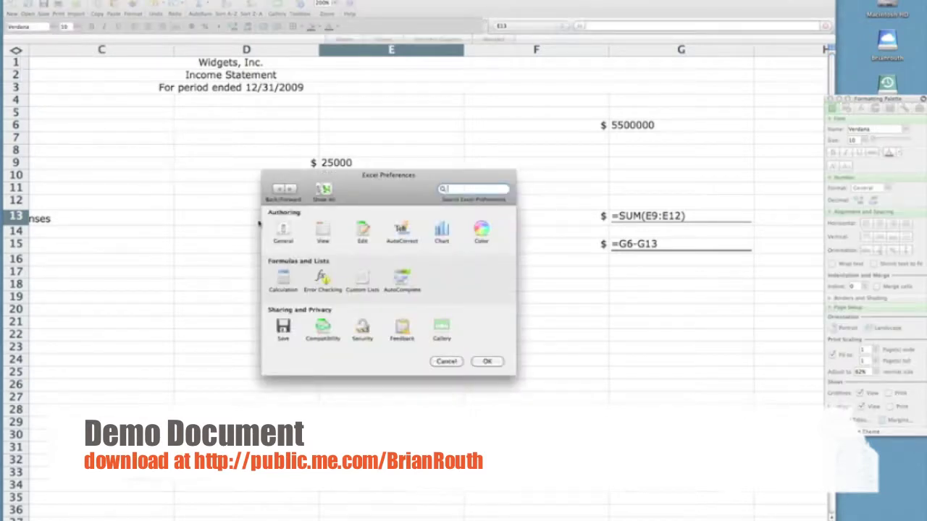
left_click(325, 233)
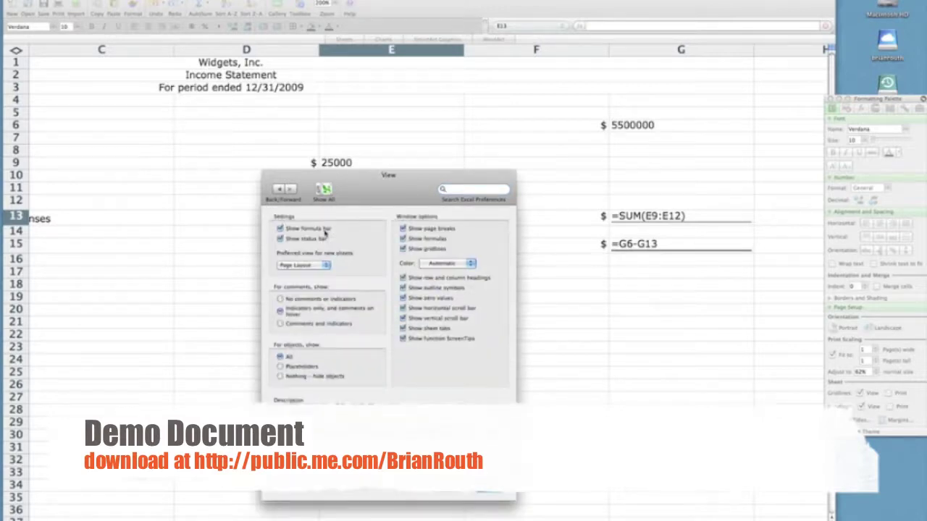
left_click(402, 239)
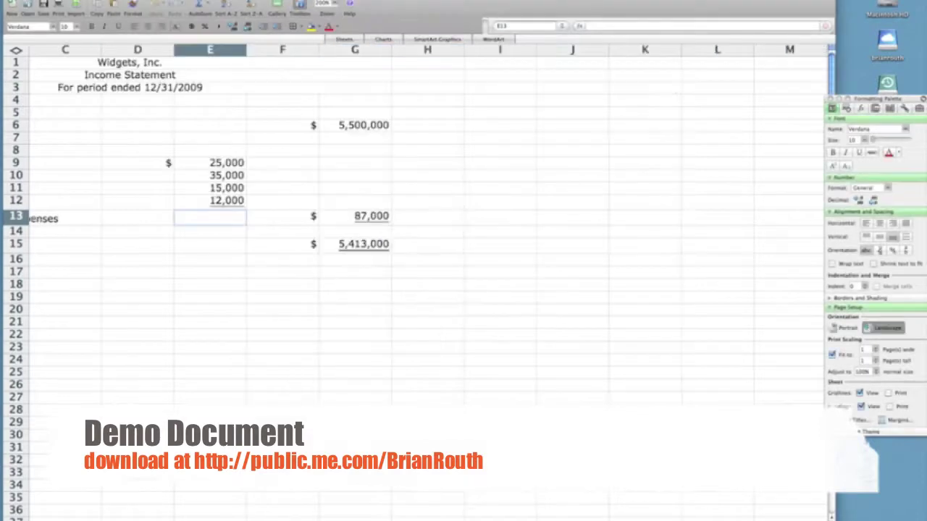
scroll(464, 388, "left", 2)
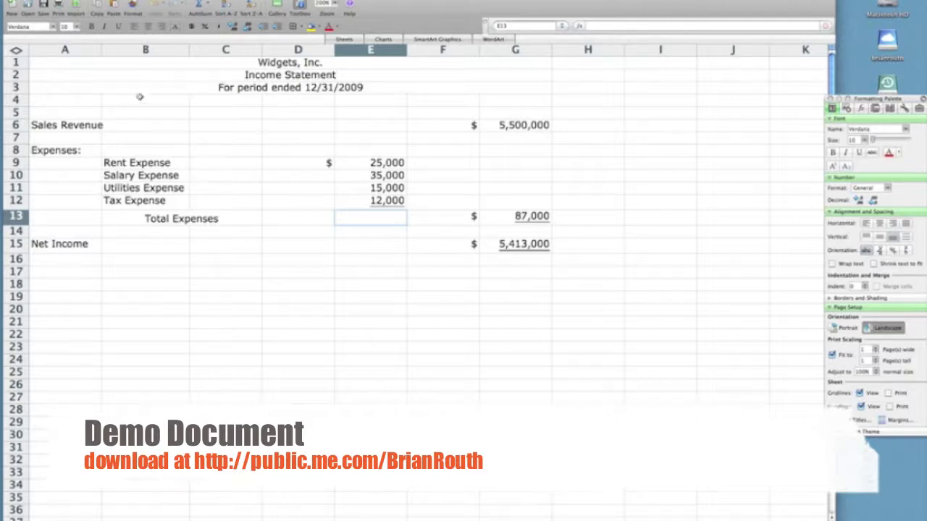
Step: Preview the printout of the income statement with calculated values, and close the preview
left_click(62, 0)
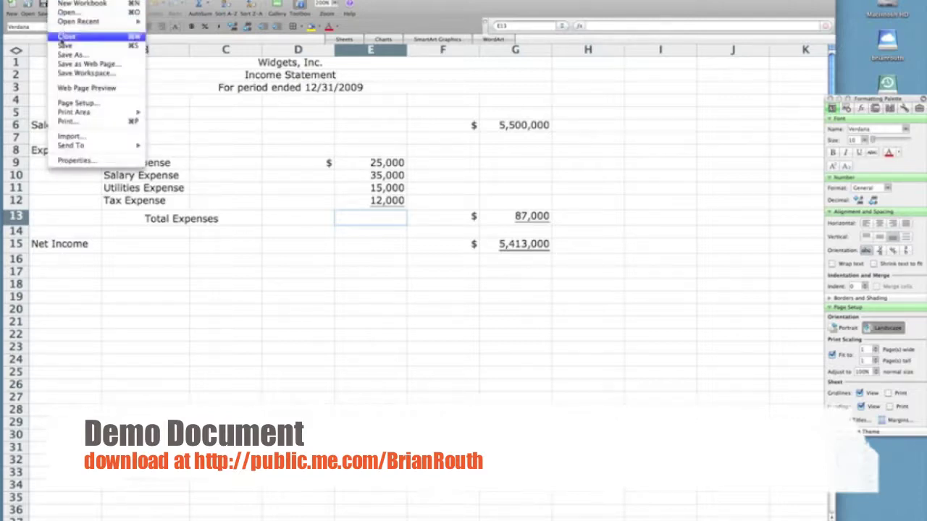
left_click(65, 122)
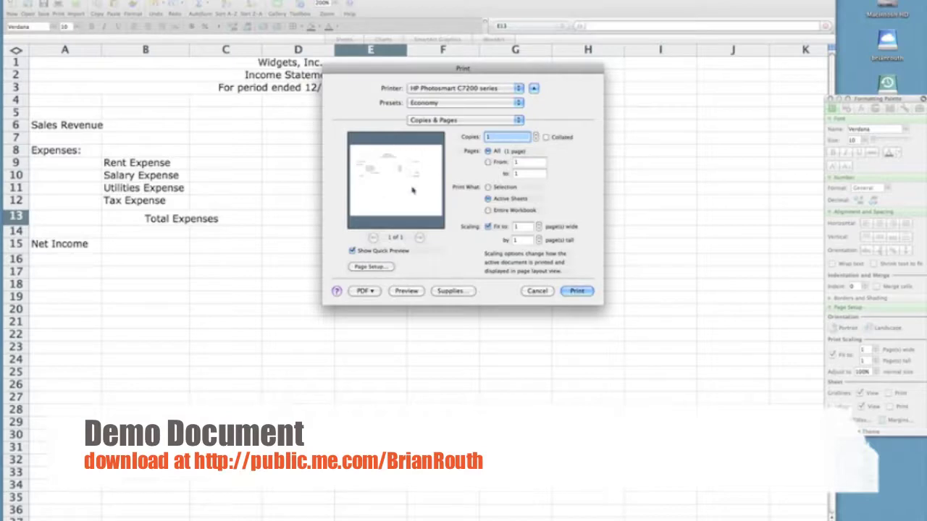
left_click(413, 293)
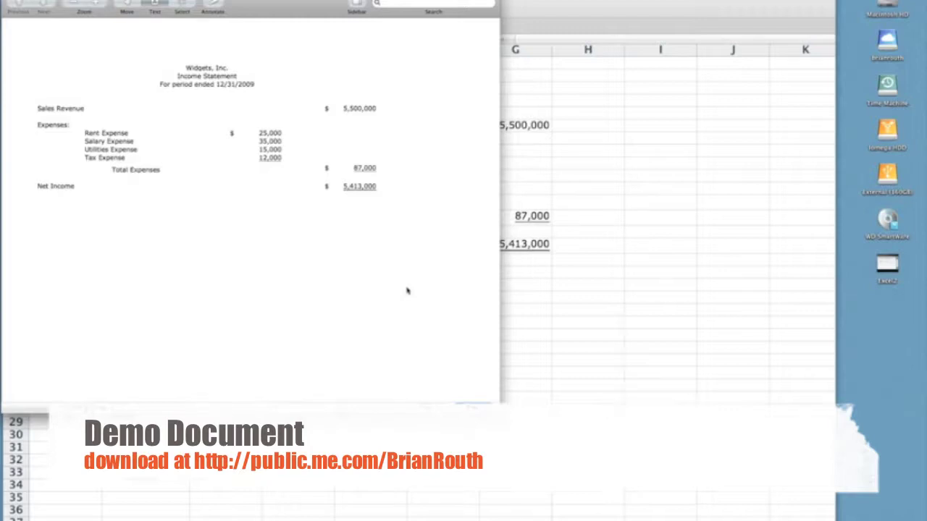
key("super+q")
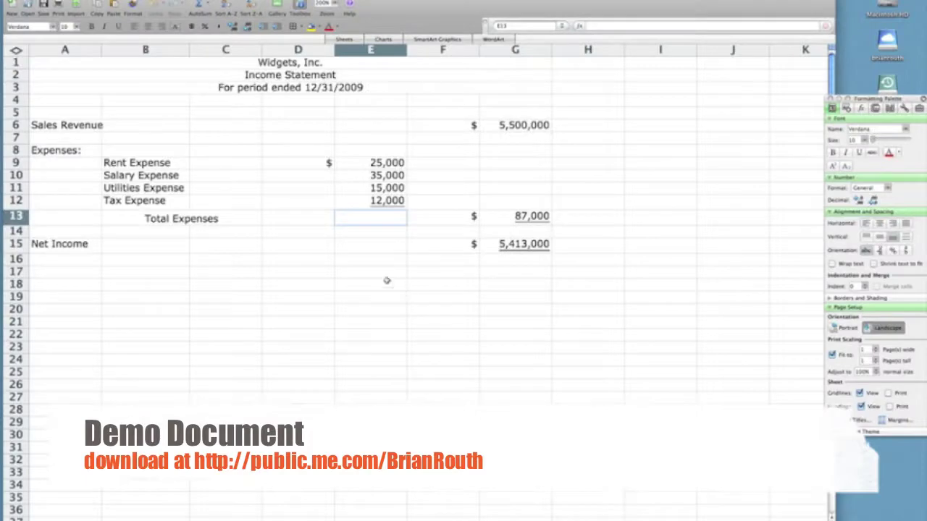
Step: Center the income statement horizontally on the printed page, leaving vertical centering off
left_click(62, 0)
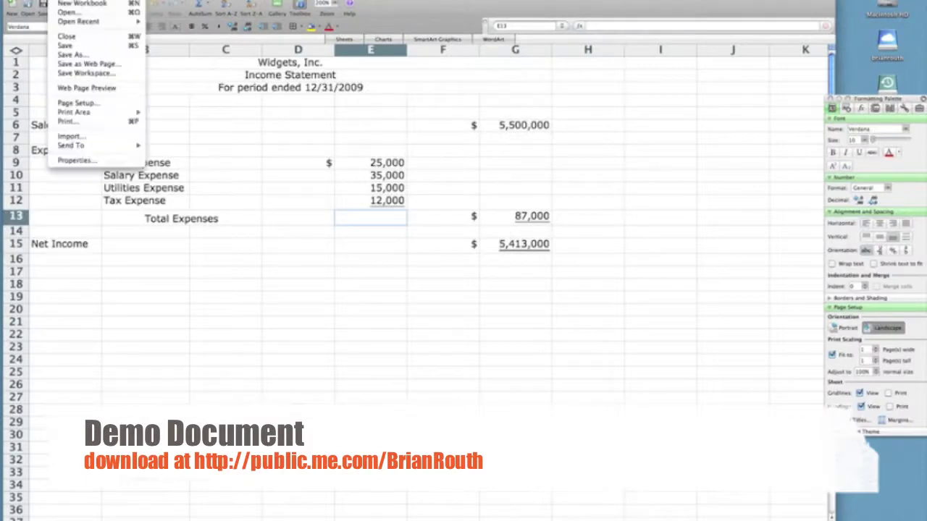
left_click(69, 103)
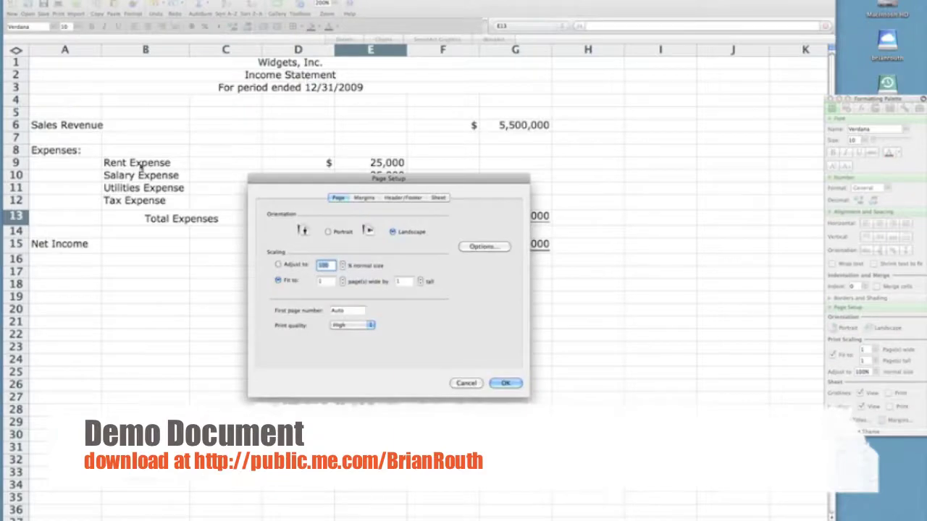
left_click(364, 199)
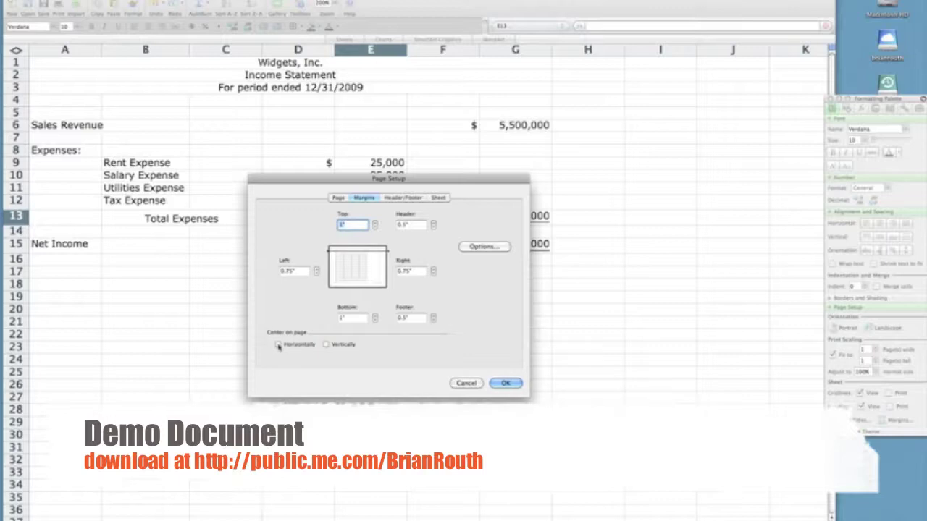
left_click(279, 345)
left_click(326, 346)
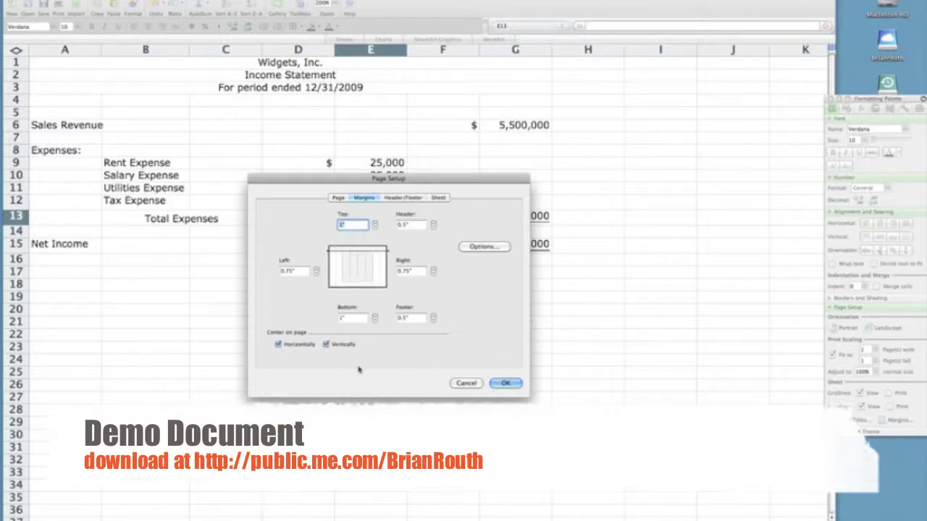
left_click(326, 345)
left_click(506, 383)
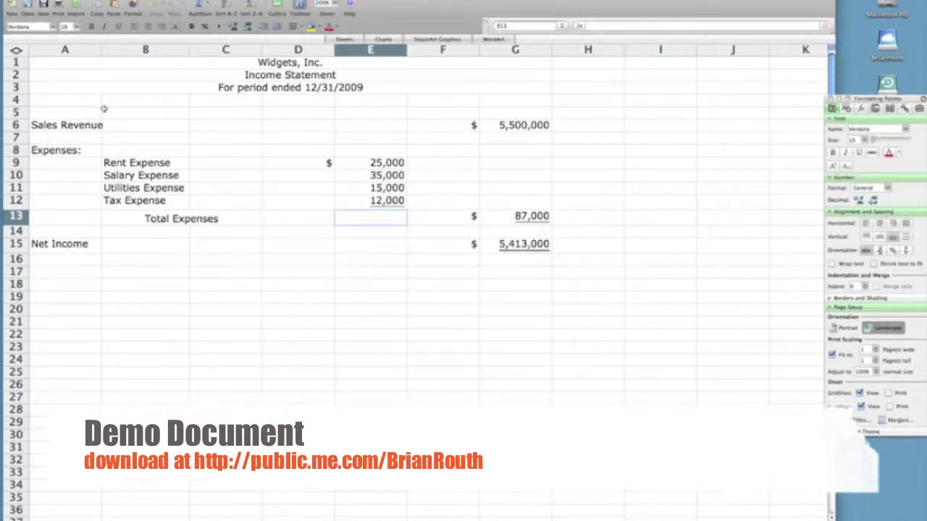
Step: Open a print preview of the income statement to check its horizontal centering on the page
left_click(60, 2)
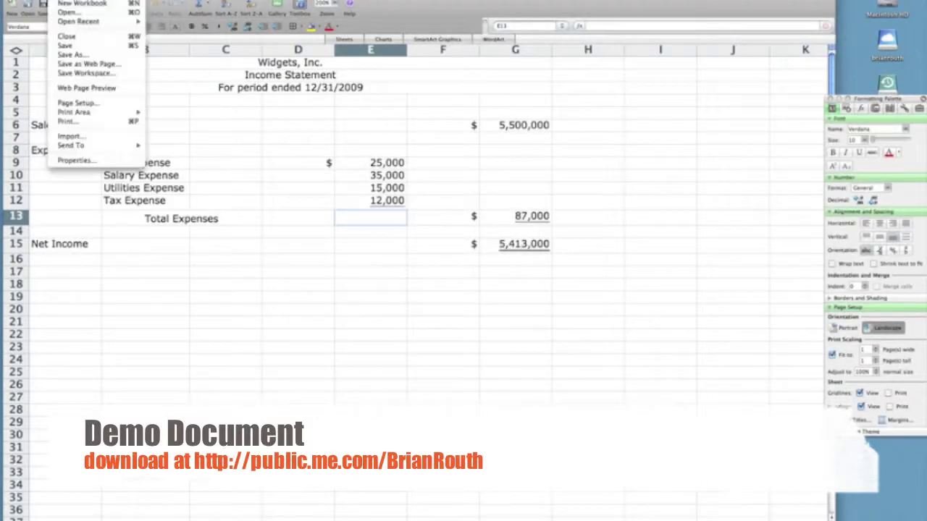
left_click(67, 123)
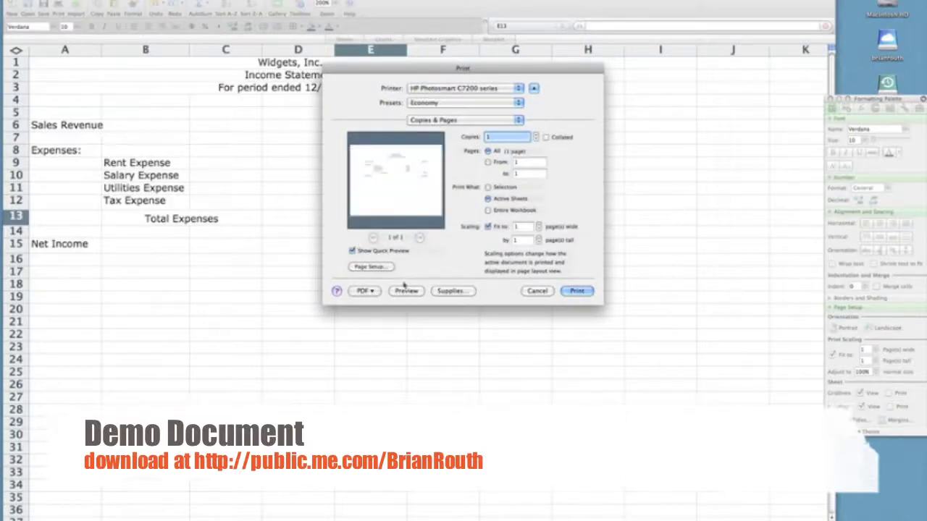
left_click(406, 290)
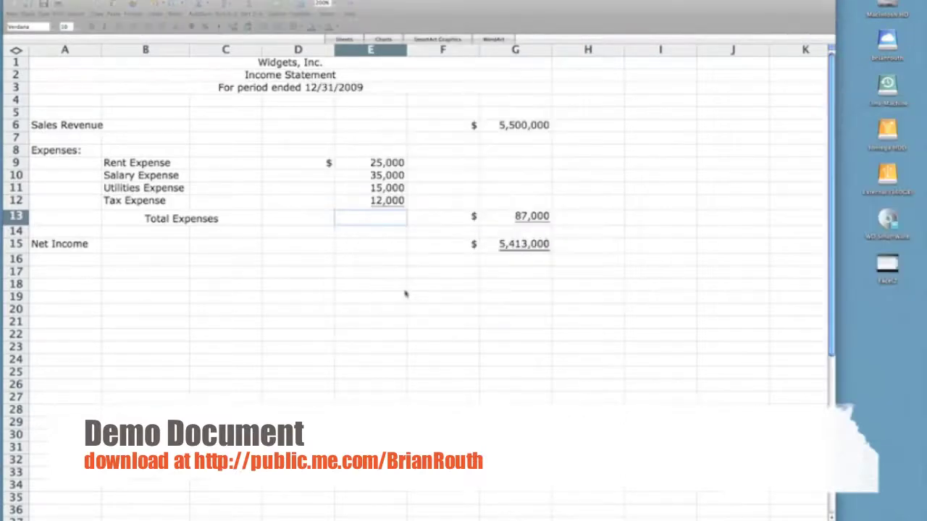